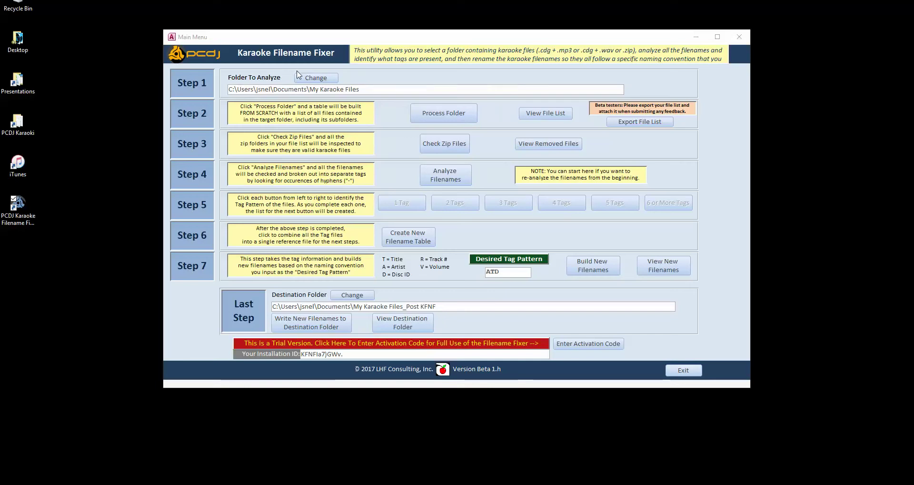
- Set the Folder To Analyze to the My Karaoke Files folder
left_click(328, 78)
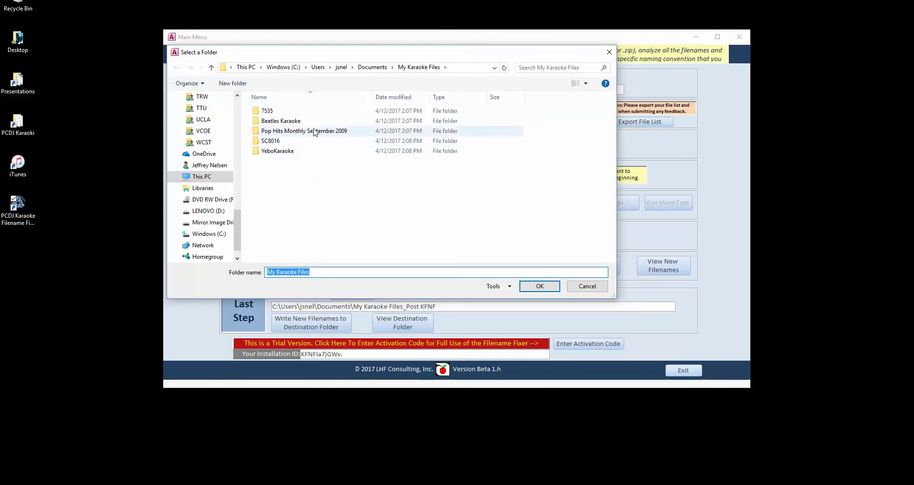
left_click(409, 70)
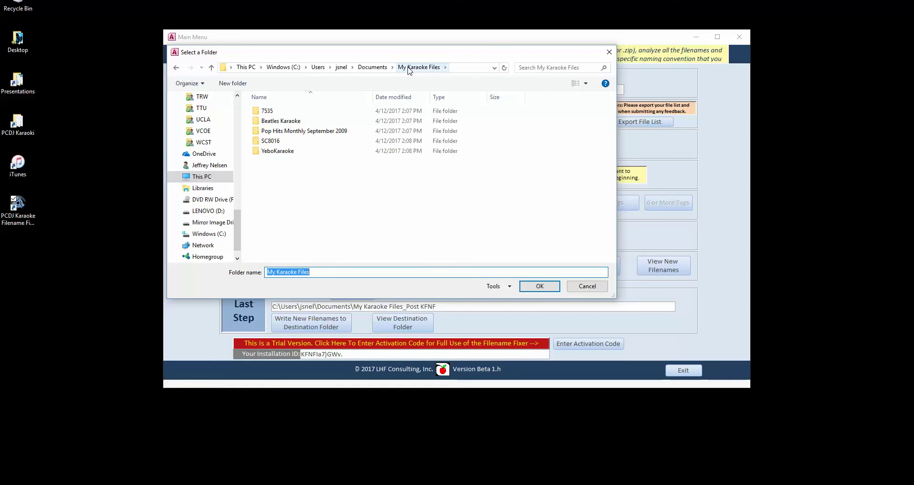
left_click(536, 288)
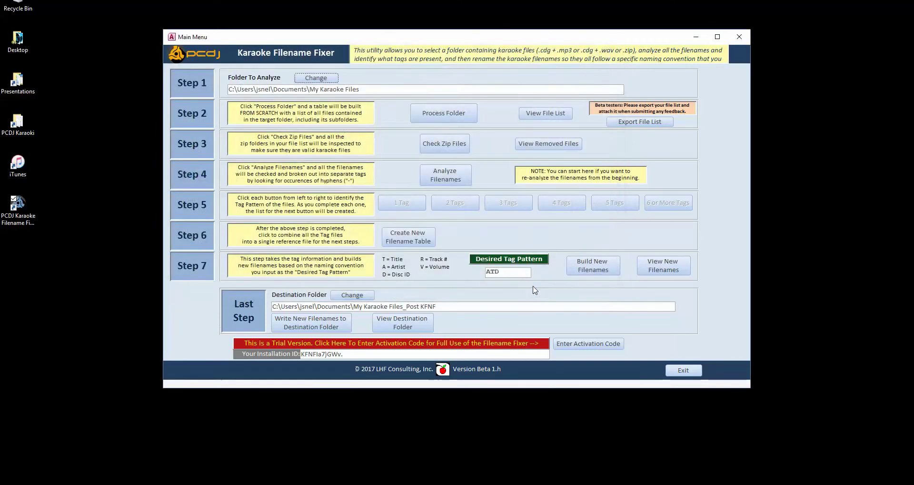
- Process My Karaoke Files, identifying 100 karaoke files, and scroll through the file list
left_click(431, 114)
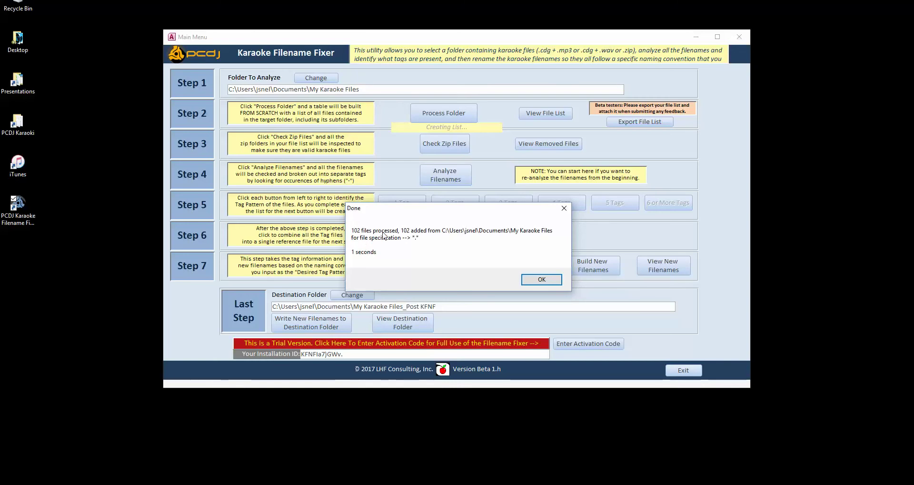
left_click(529, 278)
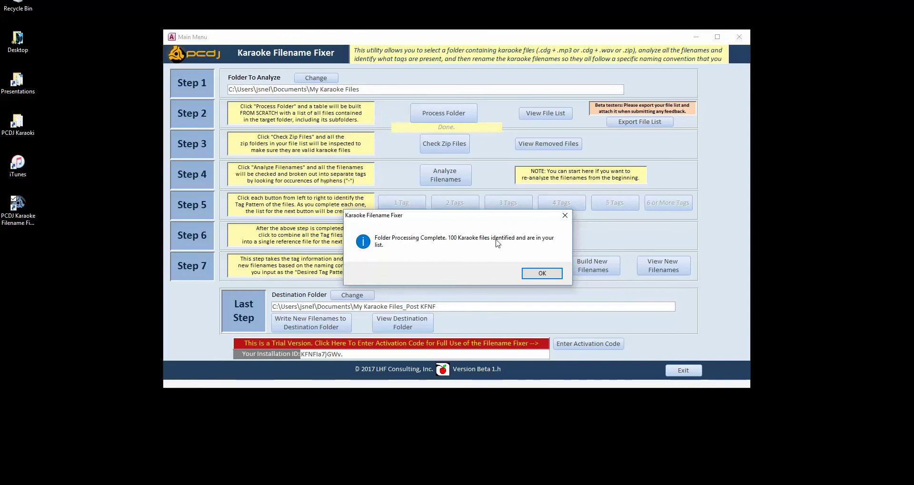
left_click(542, 273)
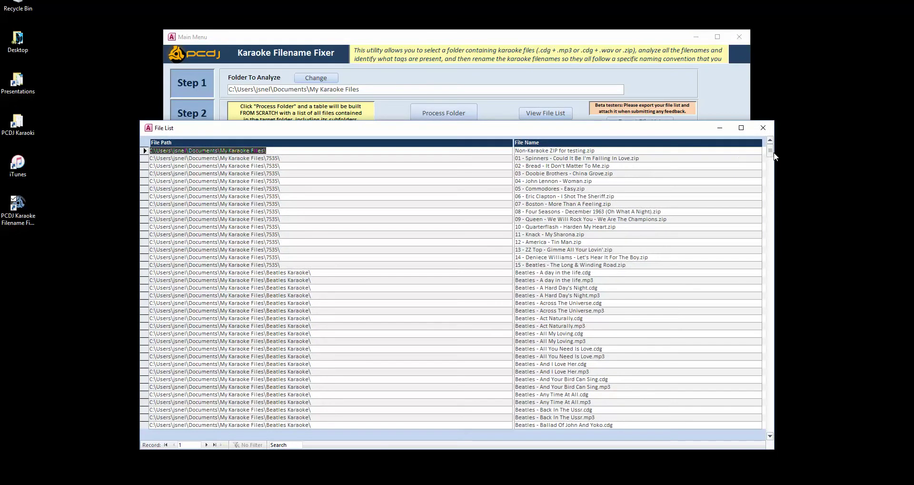
left_click_drag(774, 155, 787, 267)
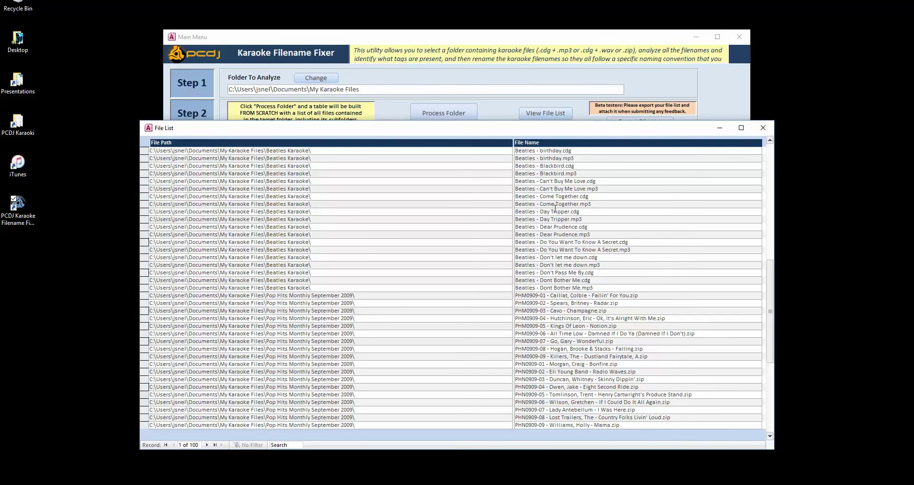
- Run the zip file check, removing the one non-karaoke zip
left_click(763, 128)
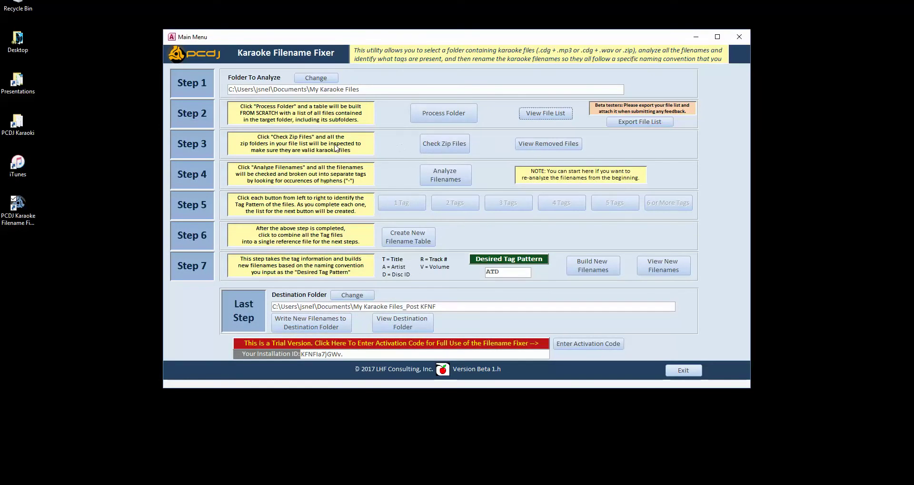
left_click(448, 148)
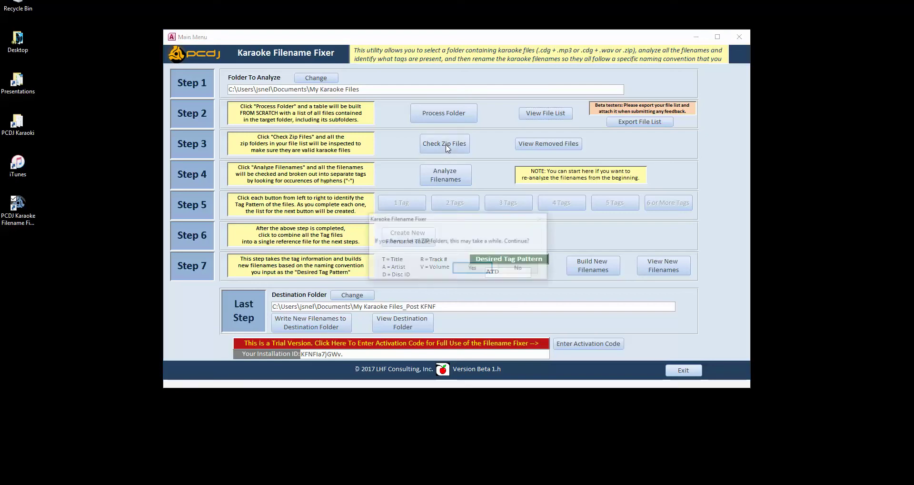
left_click(471, 271)
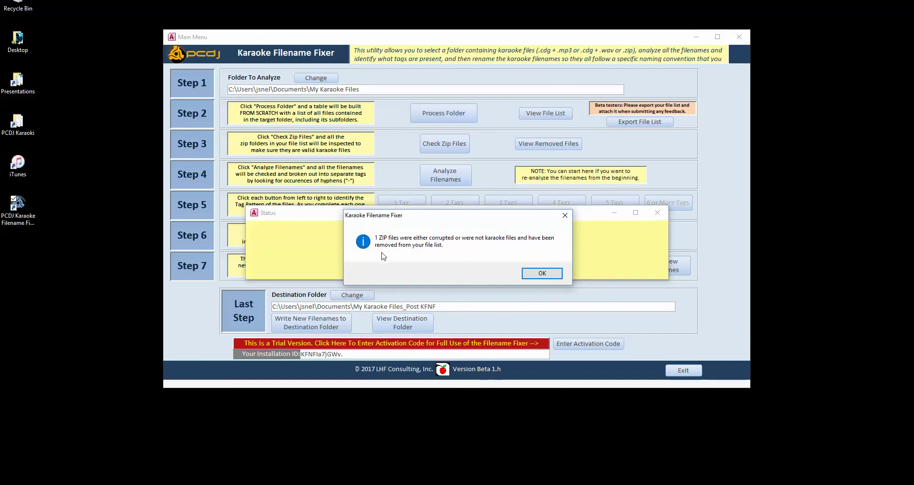
left_click(534, 273)
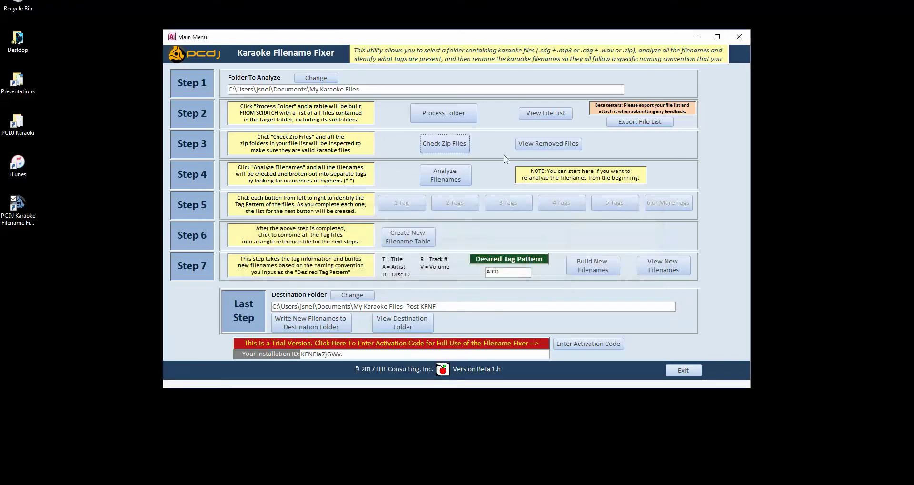
- Show the removed files list and inspect the removed zip's folder and file name
left_click(547, 144)
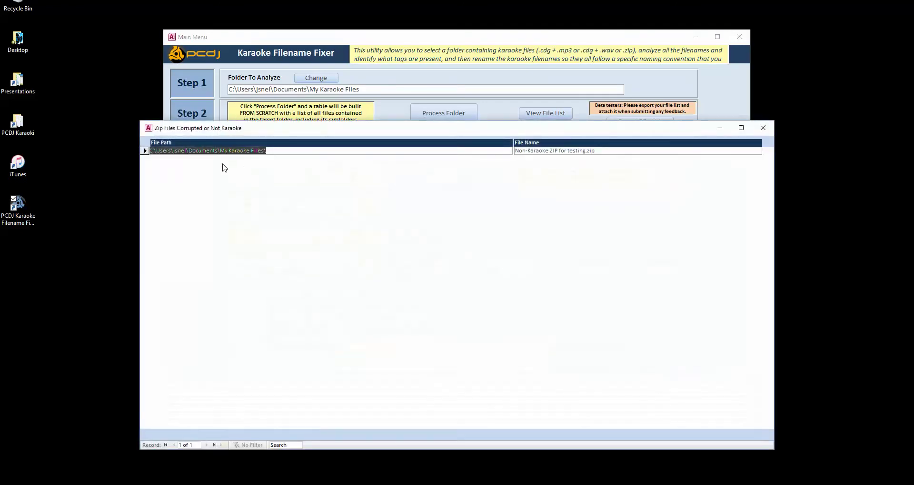
left_click(510, 152)
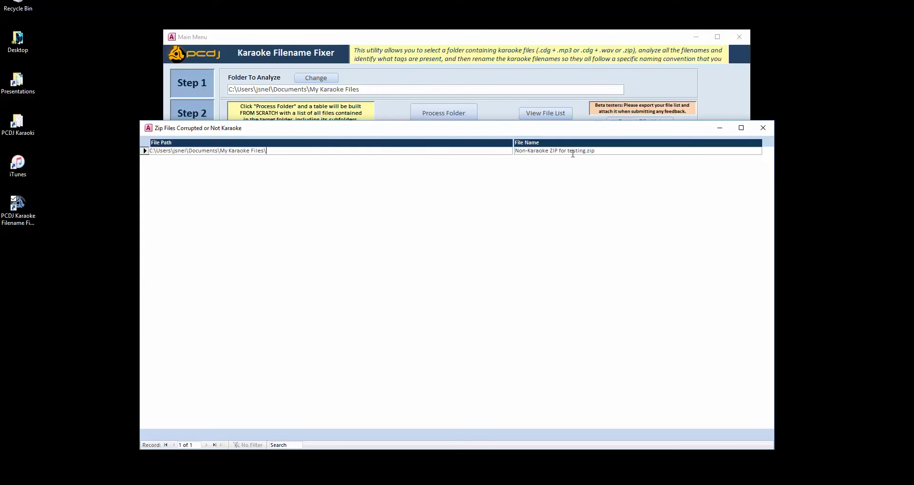
left_click(632, 150)
- Analyze the filenames into hyphen-separated tags and let the single-tag step auto-complete
left_click(763, 128)
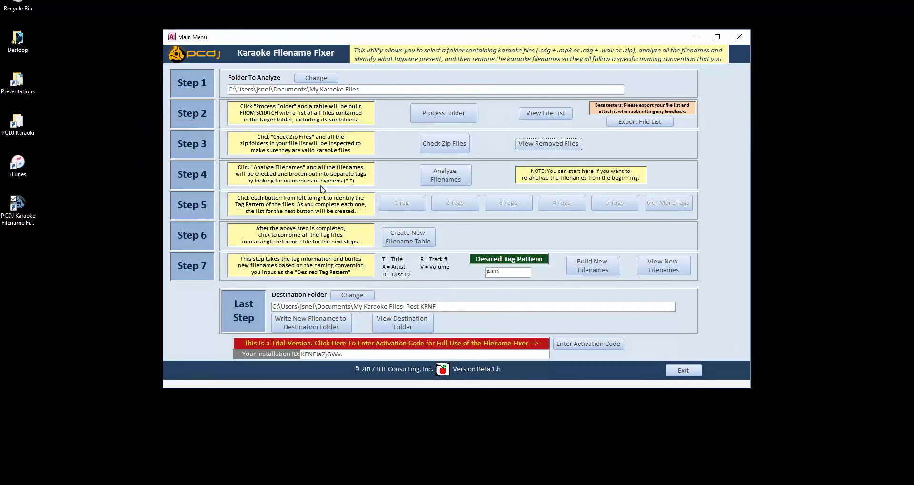
left_click(460, 178)
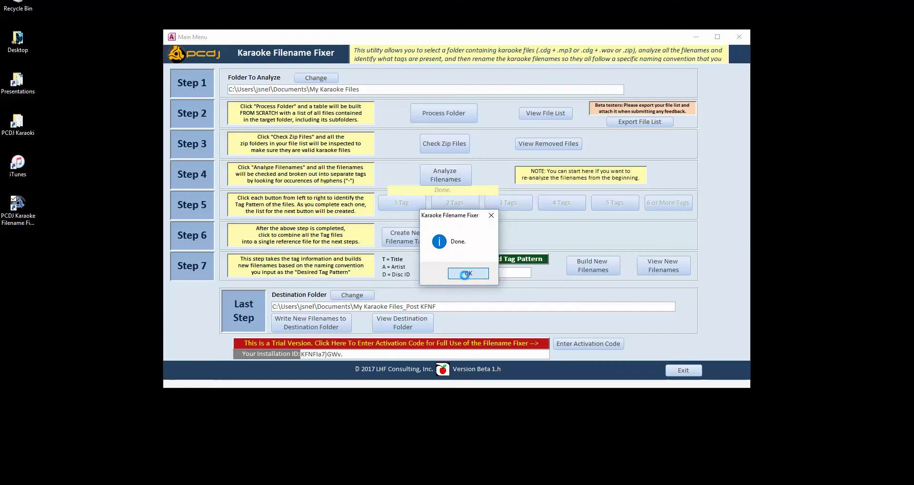
left_click(464, 274)
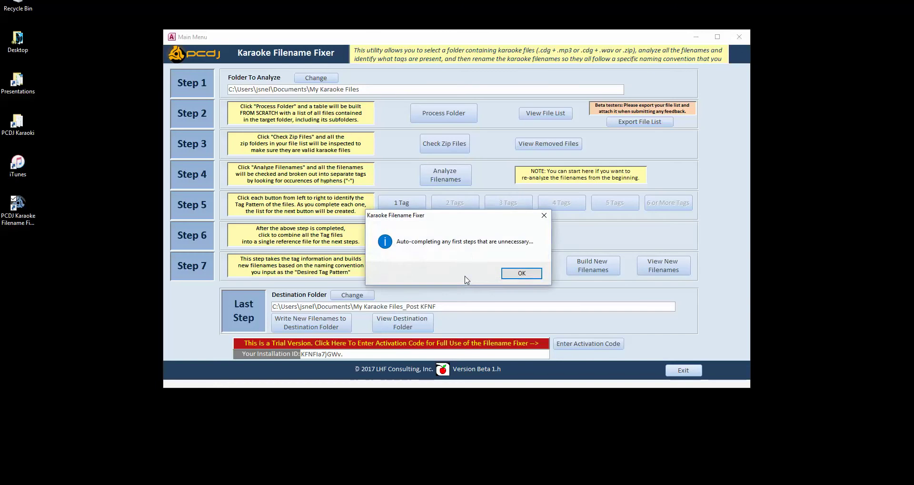
left_click(519, 274)
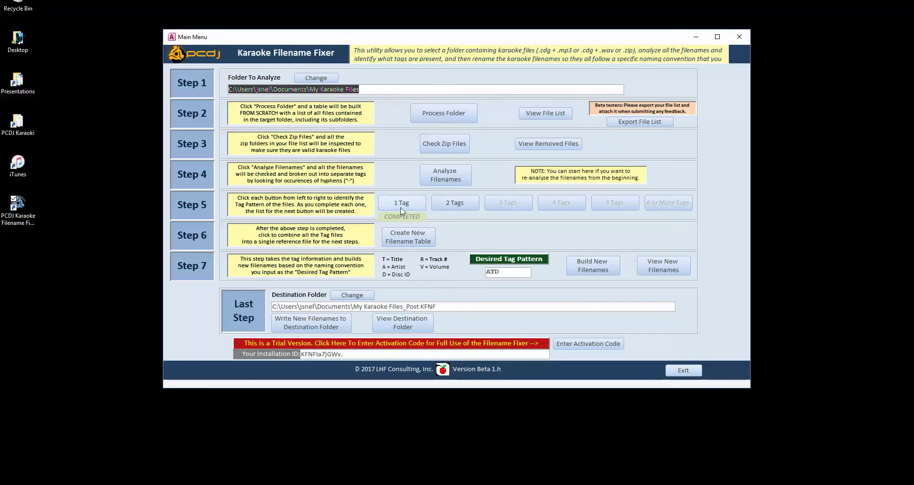
- Open the two-tag filename list and browse titles such as And I Love Her and Hey Tonight
left_click(459, 208)
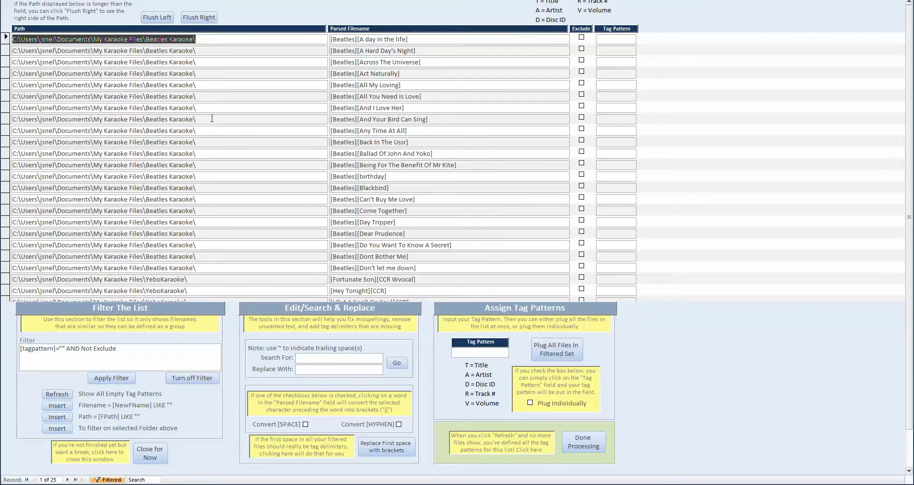
left_click(212, 119)
scroll(143, 98, "down", 1)
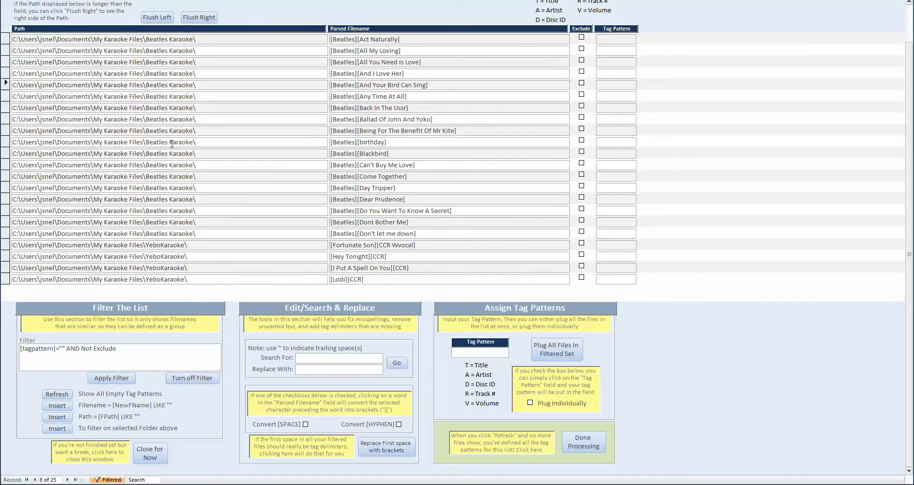
left_click_drag(356, 100, 406, 98)
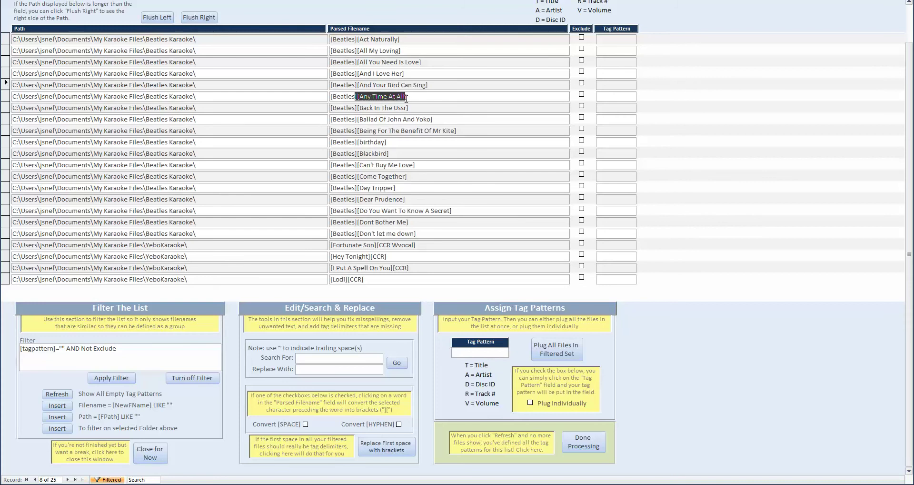
left_click(379, 122)
double_click(349, 74)
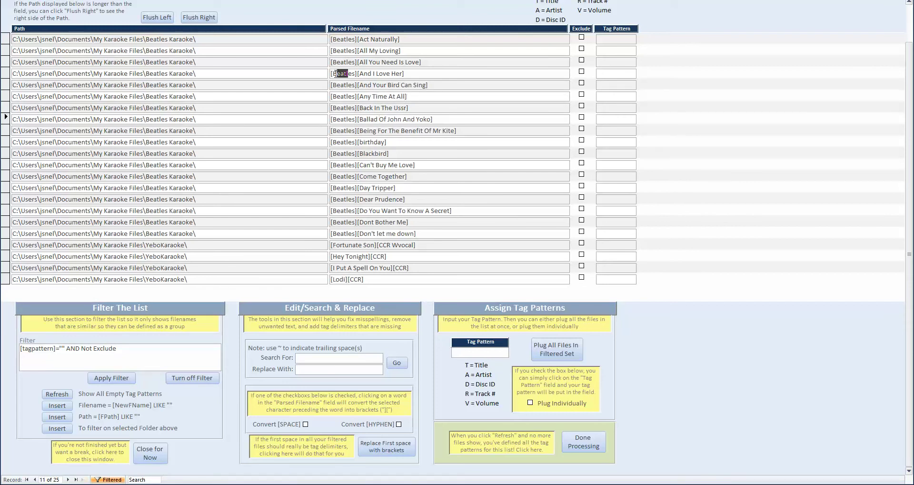
left_click_drag(368, 73, 384, 73)
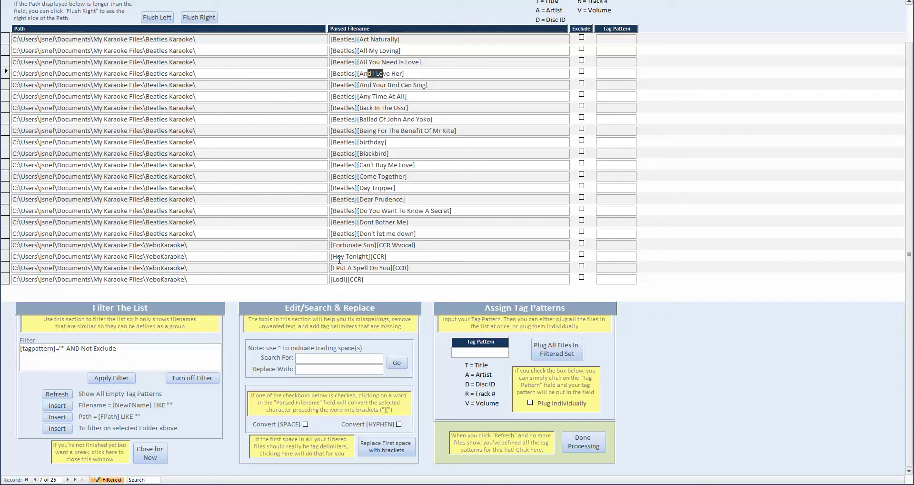
left_click_drag(338, 258, 389, 259)
- Pick a Beatles Karaoke row and insert a filter condition on its folder
left_click(146, 266)
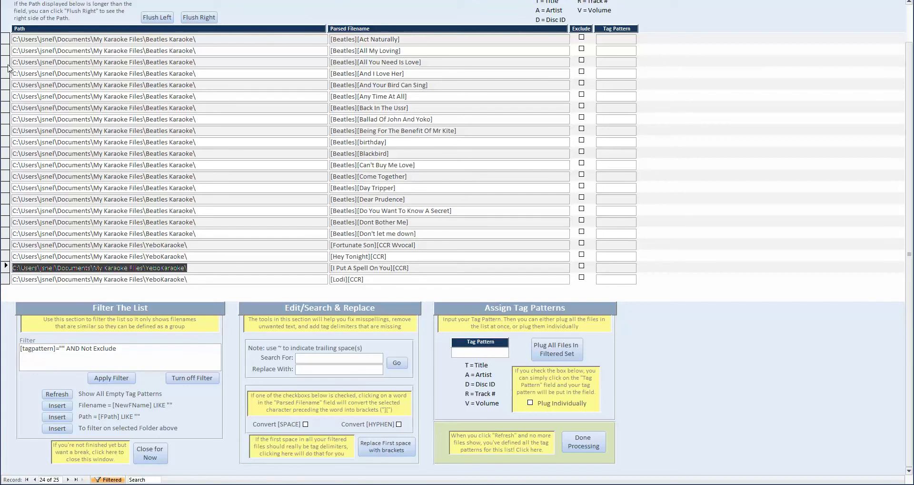
left_click(67, 62)
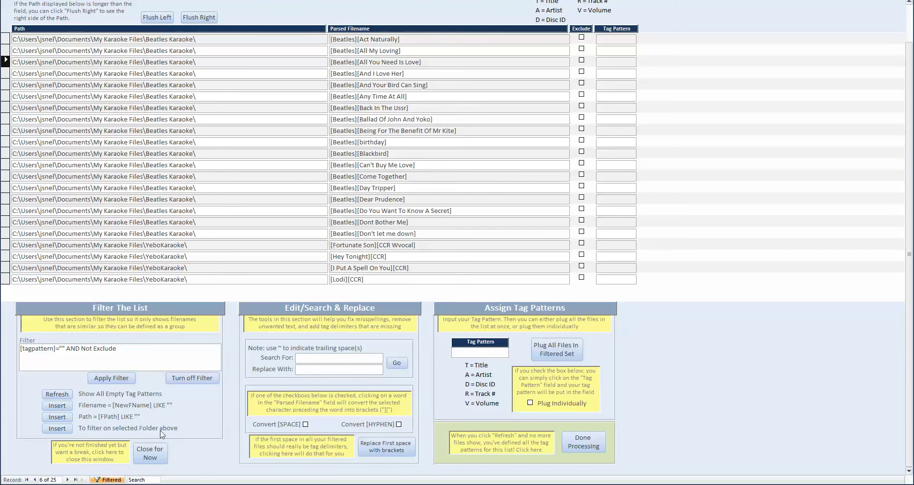
left_click(57, 428)
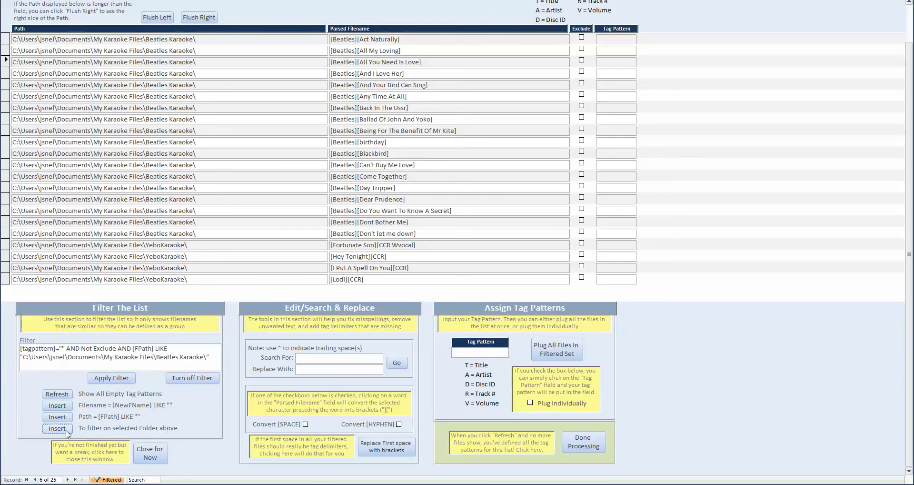
- Filter to the Beatles Karaoke folder and tag all 21 files with pattern AT
left_click(111, 378)
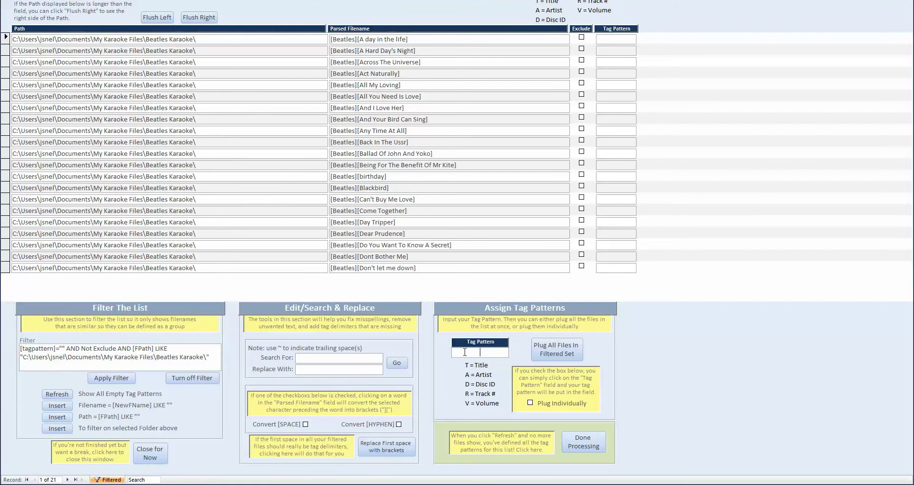
type("at")
left_click(555, 351)
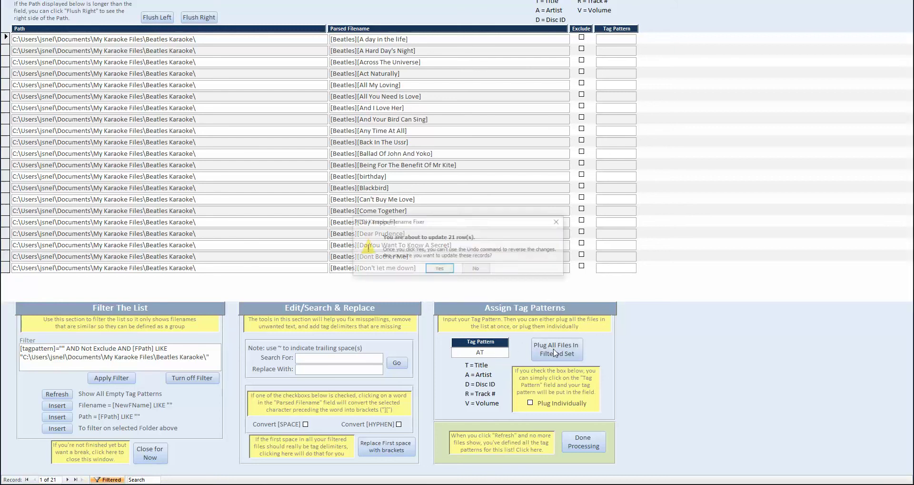
left_click(439, 269)
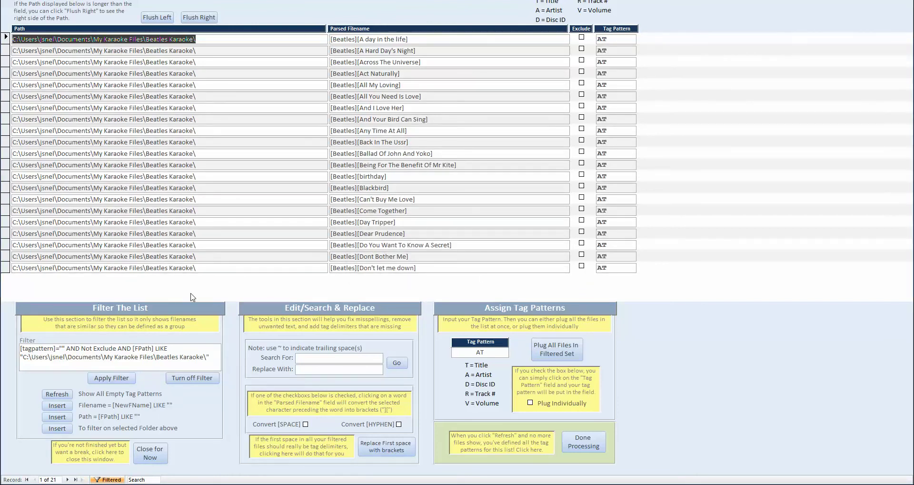
- Tag the four remaining YeboKaraoke files with pattern TA and refresh to confirm none remain
left_click(57, 395)
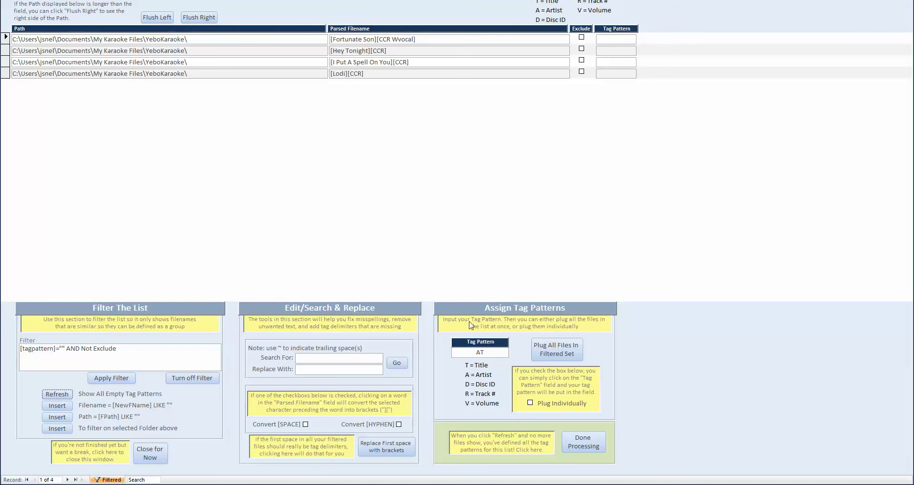
double_click(488, 352)
type("ta")
left_click(554, 352)
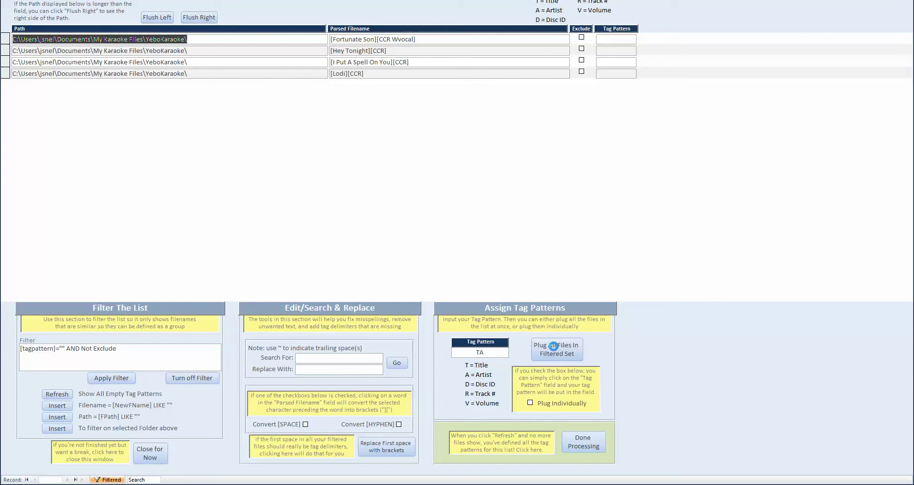
left_click(439, 268)
left_click(57, 394)
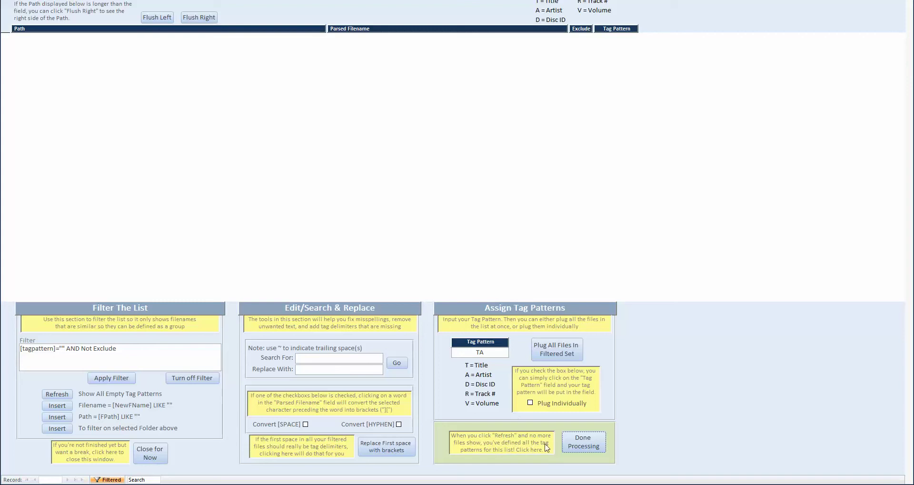
- Mark the two-tag step complete and open the list of 51 three-tag files
left_click(582, 445)
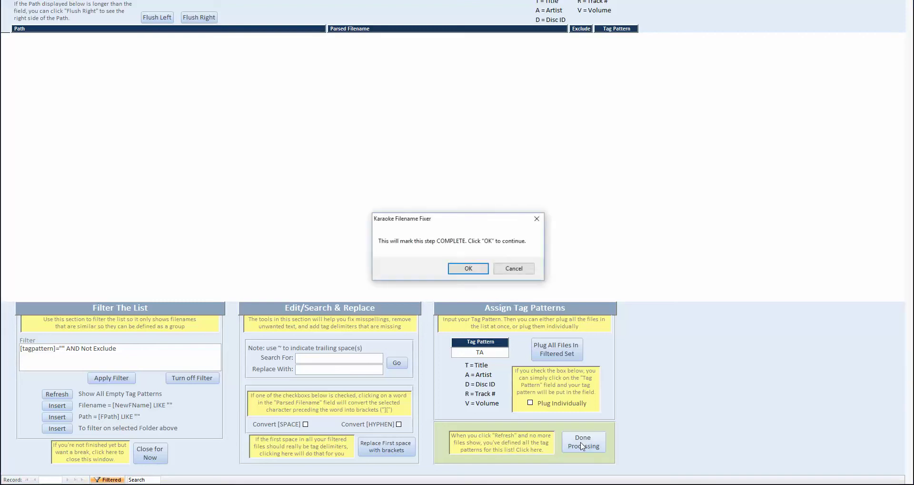
left_click(472, 268)
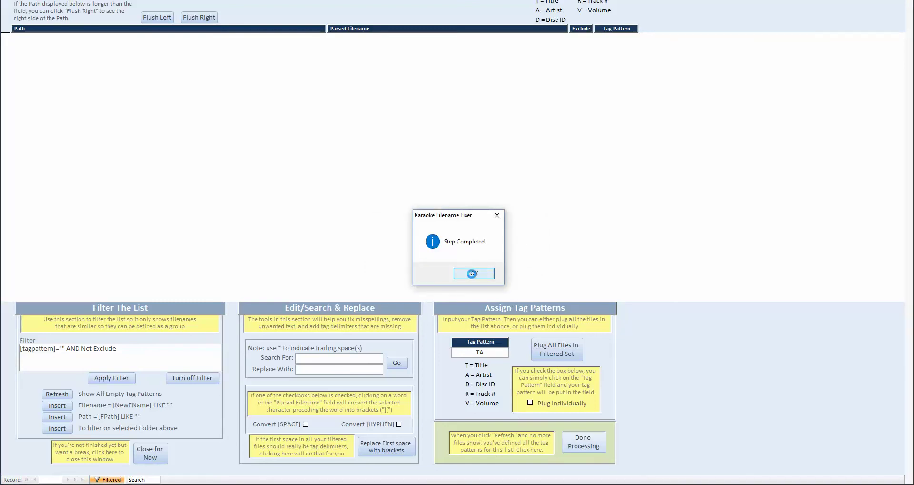
left_click(474, 273)
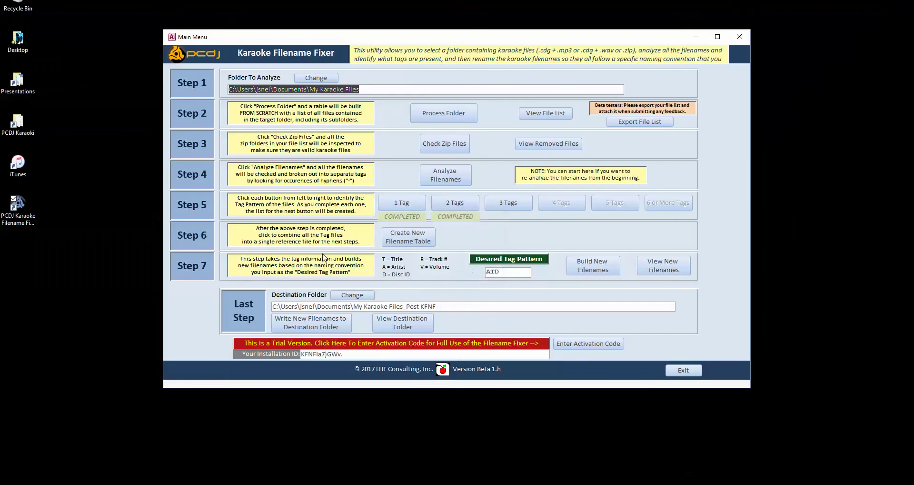
left_click(508, 205)
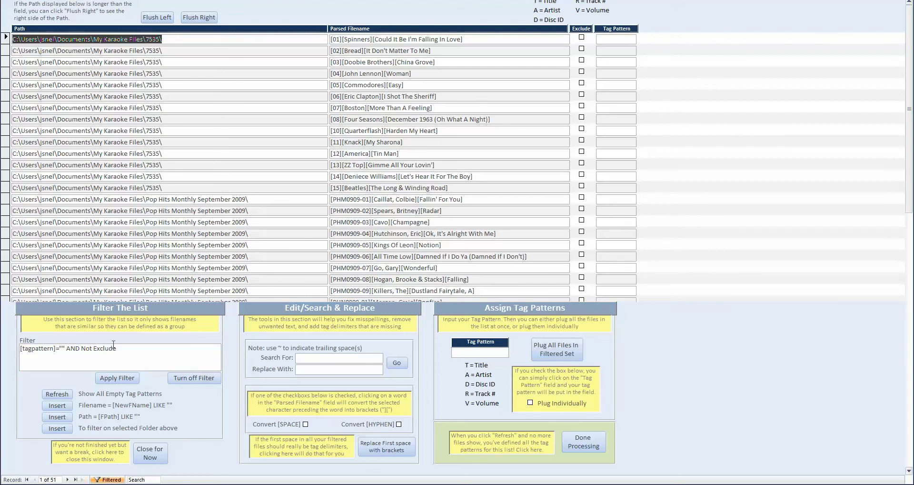
- Filter the three-tag list down to the 14 files in the 7535 folder
left_click(56, 428)
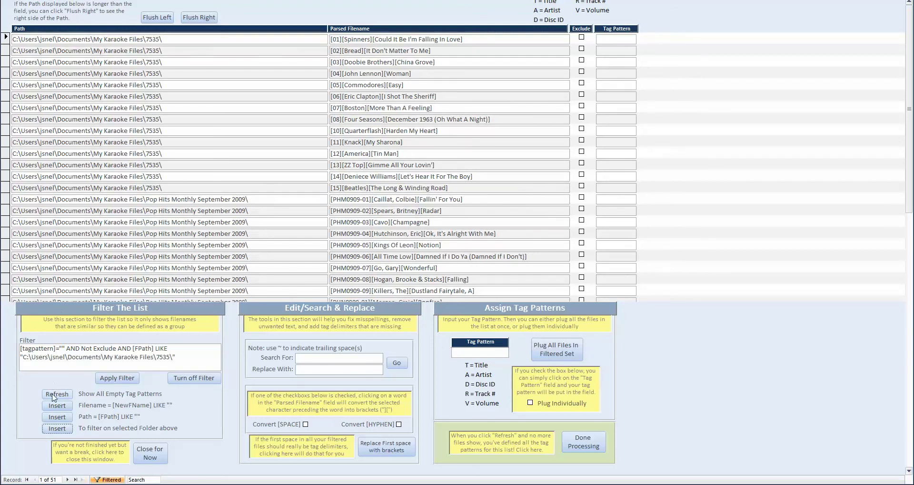
left_click(54, 395)
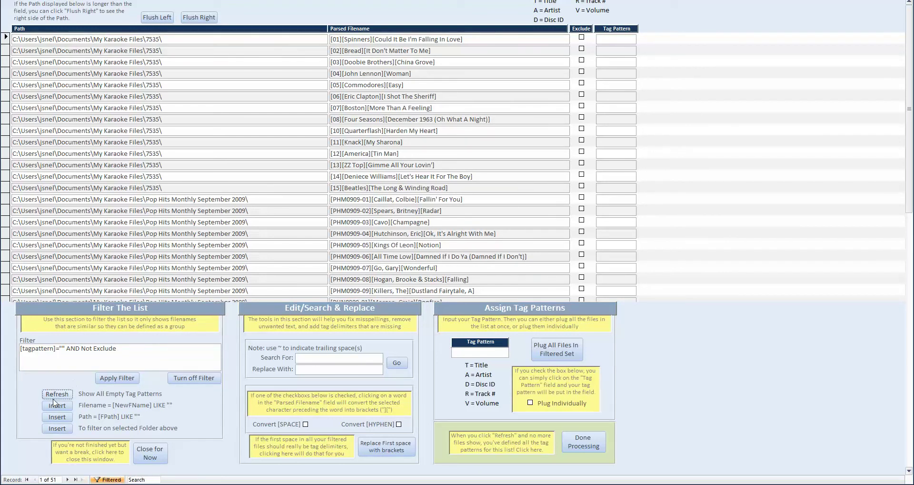
left_click(56, 428)
left_click(104, 381)
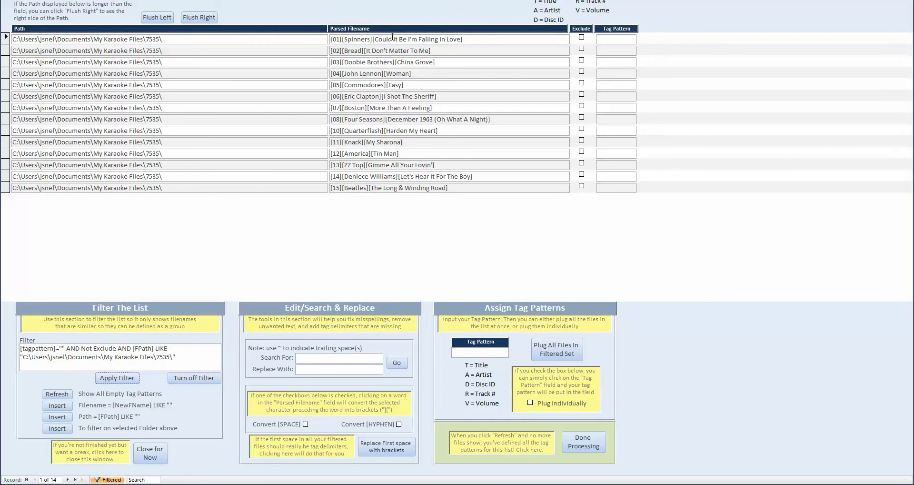
- Tag all 14 filtered 7535 files with the Track–Artist–Title pattern RAT
left_click(463, 352)
type("rat")
left_click(552, 353)
left_click(441, 270)
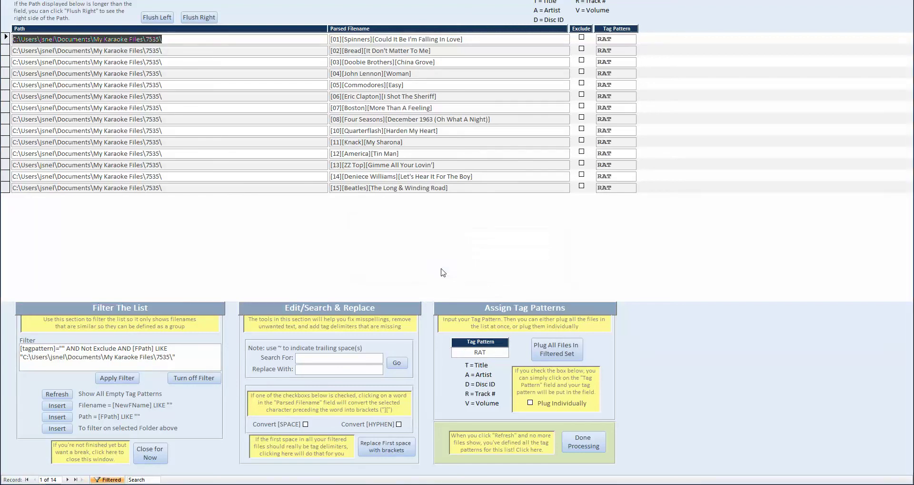
- Refresh the untagged list and filter it to the Pop Hits Monthly September 2009 folder
left_click(56, 394)
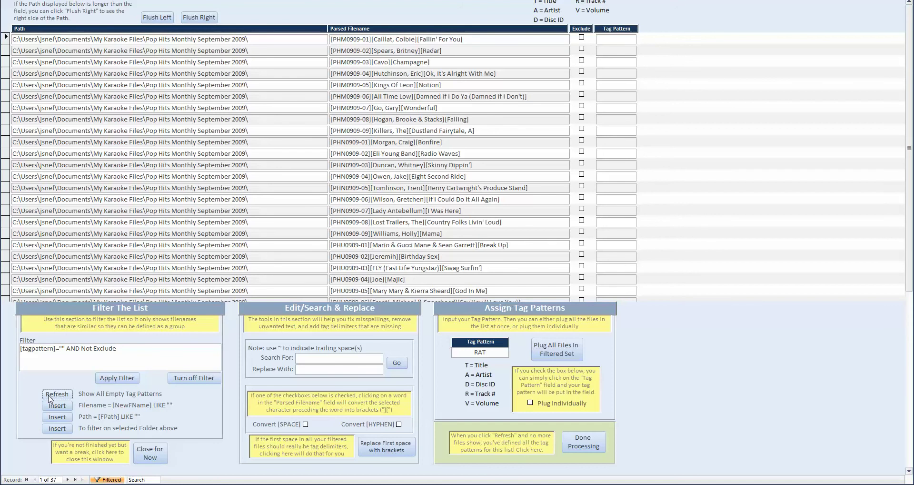
left_click(56, 428)
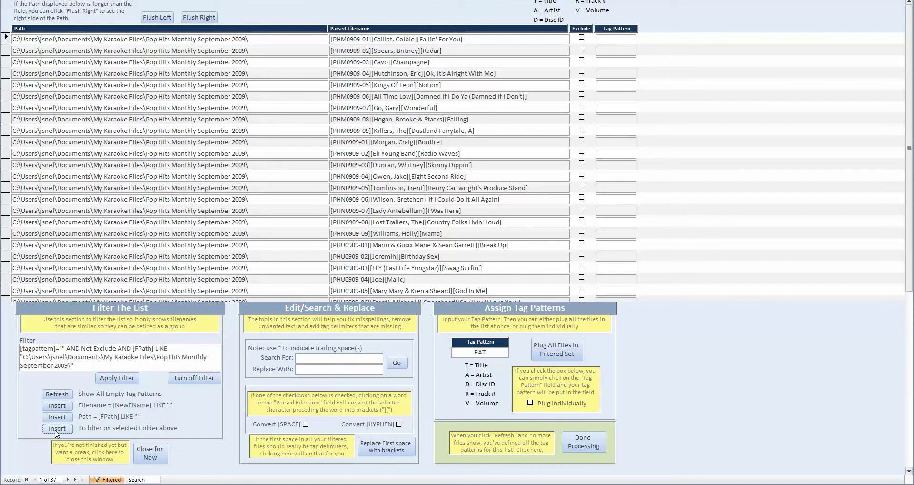
left_click(117, 377)
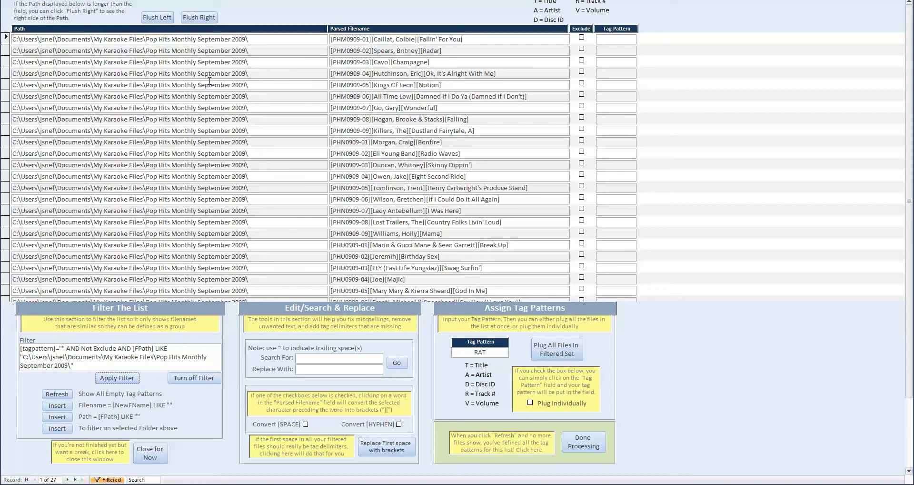
scroll(388, 134, "down", 2)
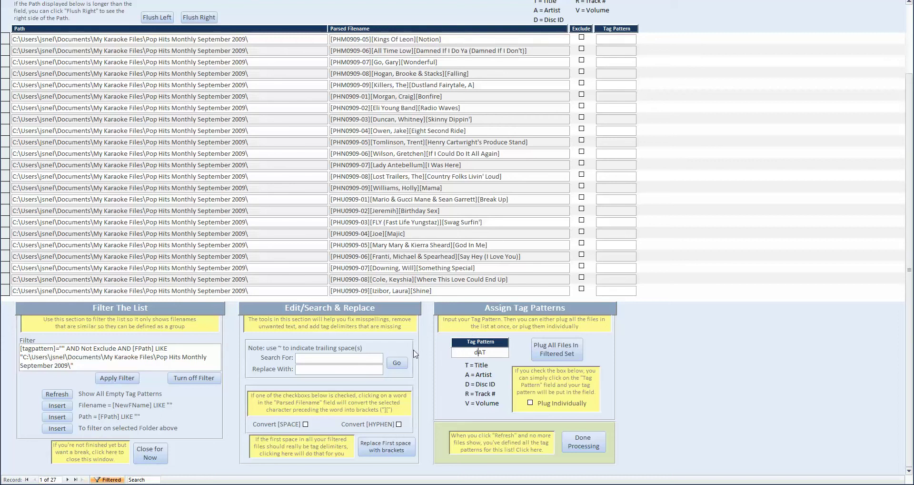
- Apply pattern DAT to all 27 filtered Pop Hits files
left_click(551, 356)
left_click(446, 269)
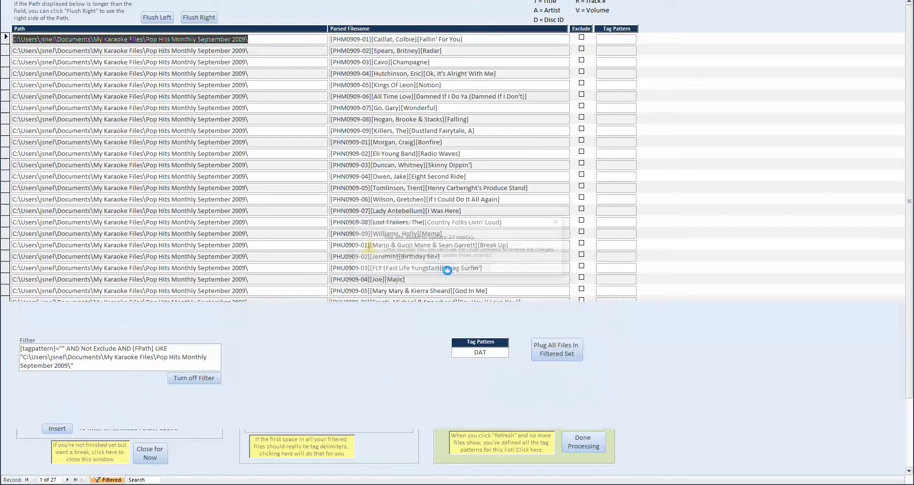
scroll(391, 190, "down", 1)
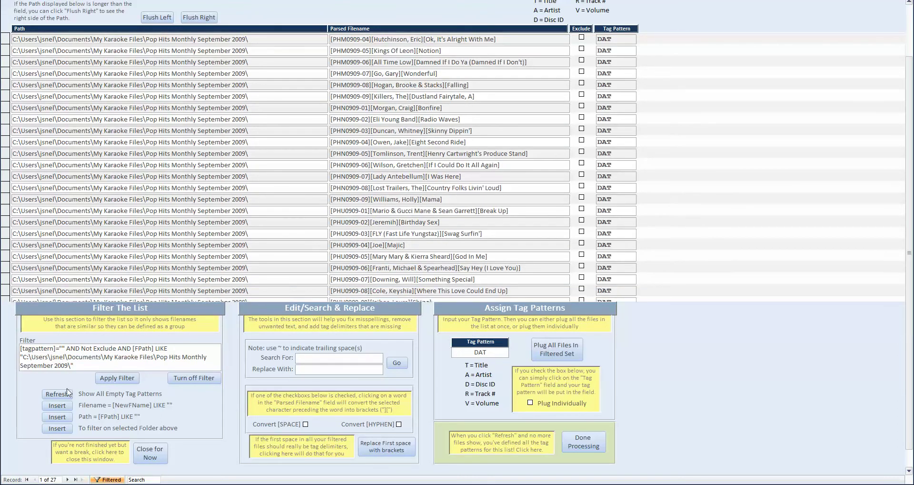
- Apply the DAT tag pattern to the 10 remaining SC8016 files and recheck for untagged files
left_click(65, 395)
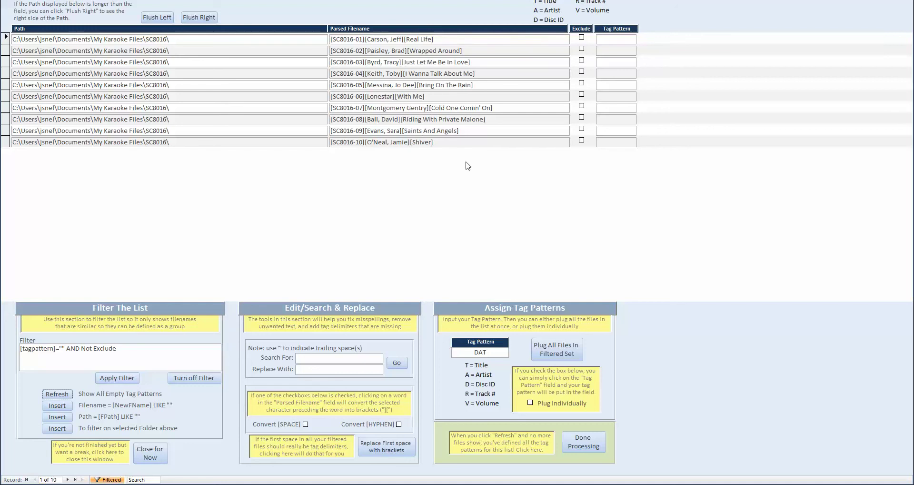
left_click(552, 352)
left_click(451, 270)
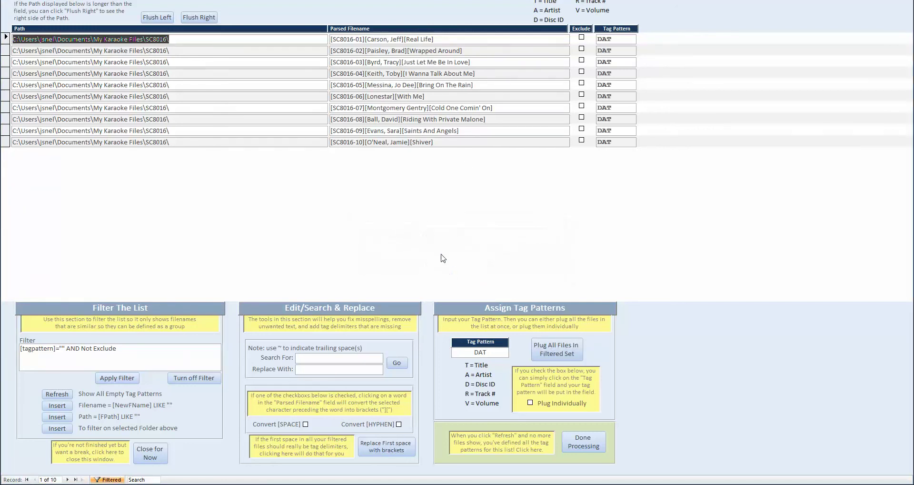
left_click(57, 394)
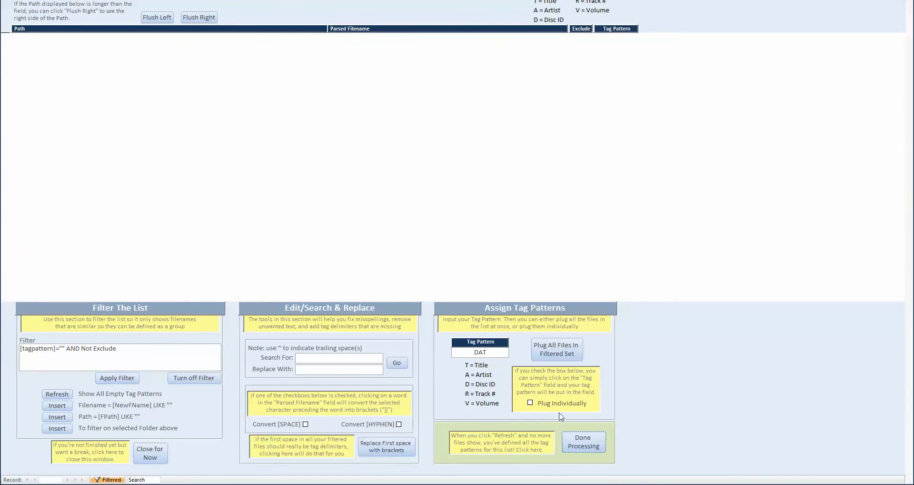
- Mark the three-tag step complete and return to the main menu
left_click(585, 445)
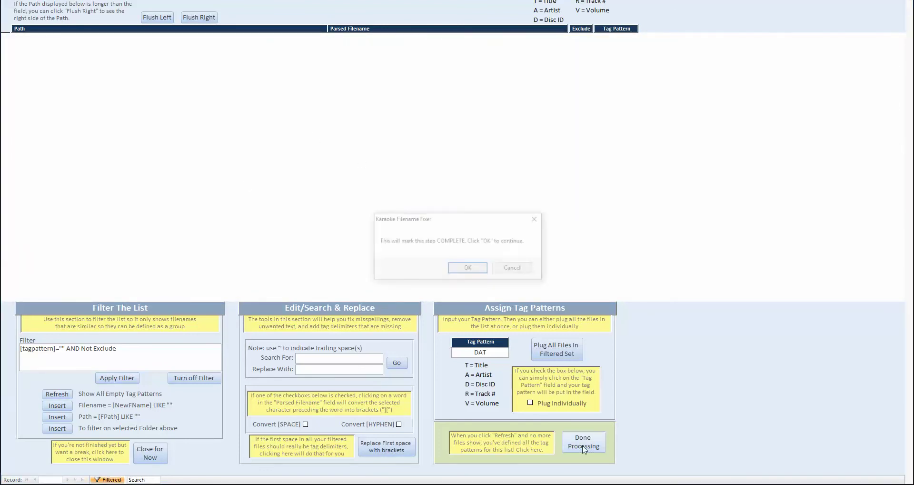
left_click(471, 268)
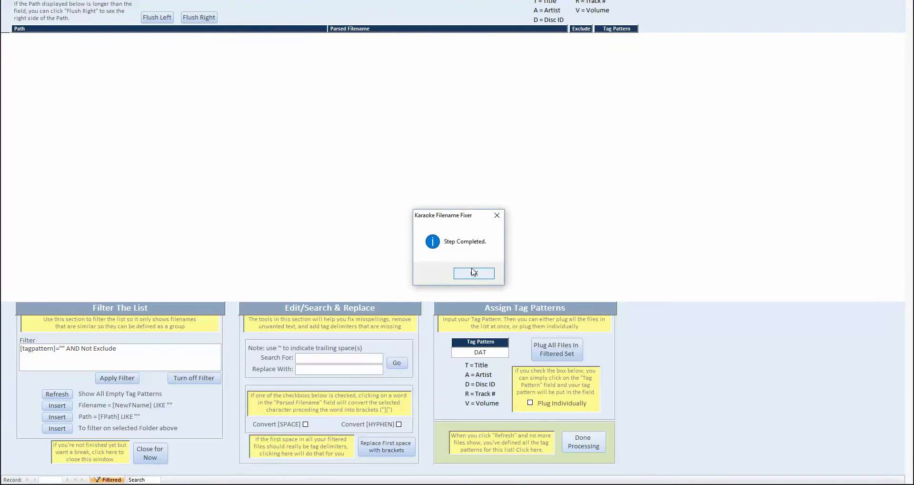
left_click(474, 272)
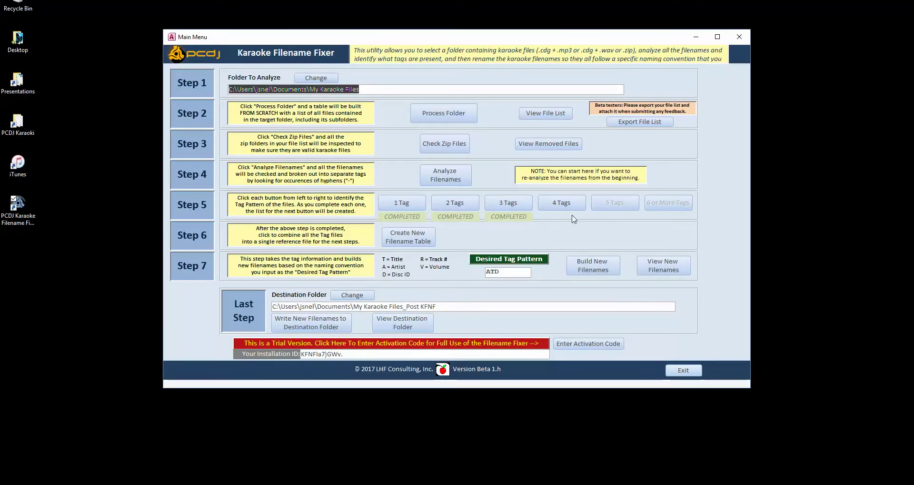
- In the four-tag file, replace the brackets between the two Queen titles with '-' and enter its tag pattern
left_click(560, 201)
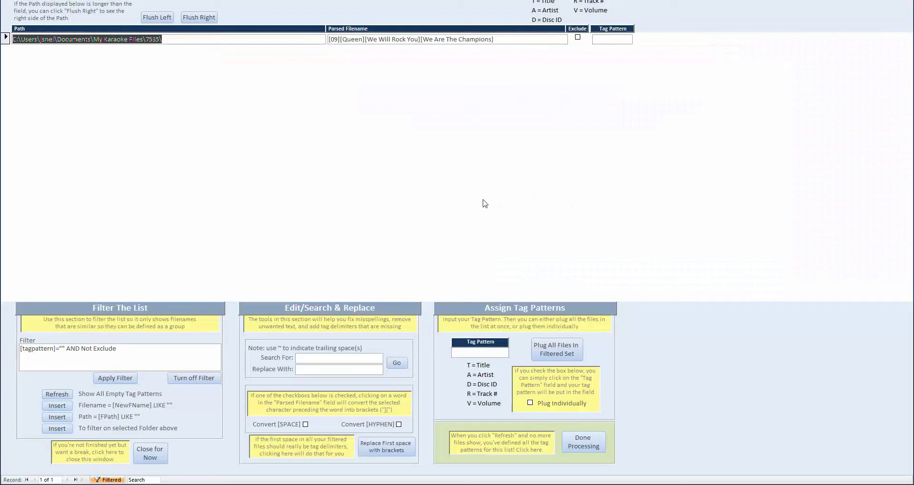
left_click(197, 41)
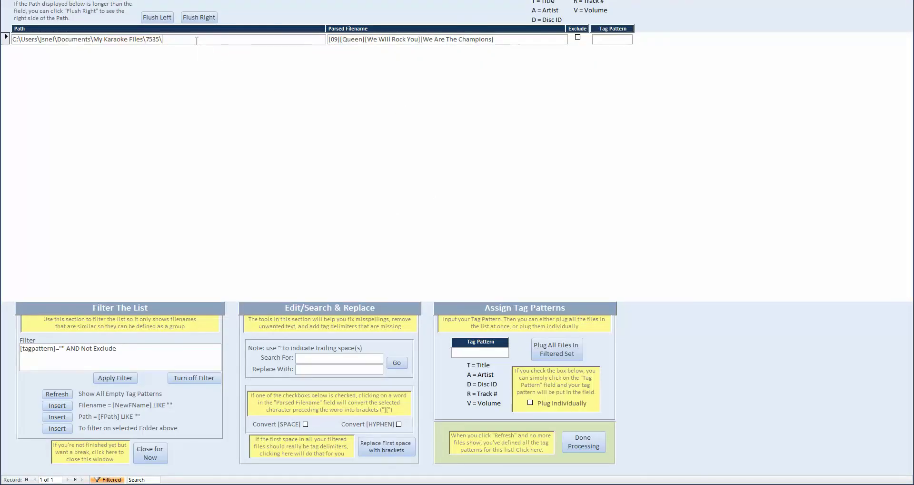
left_click(419, 40)
key("Delete")
key("Delete")
type("-")
left_click(605, 39)
type("[")
type("at")
left_click(57, 395)
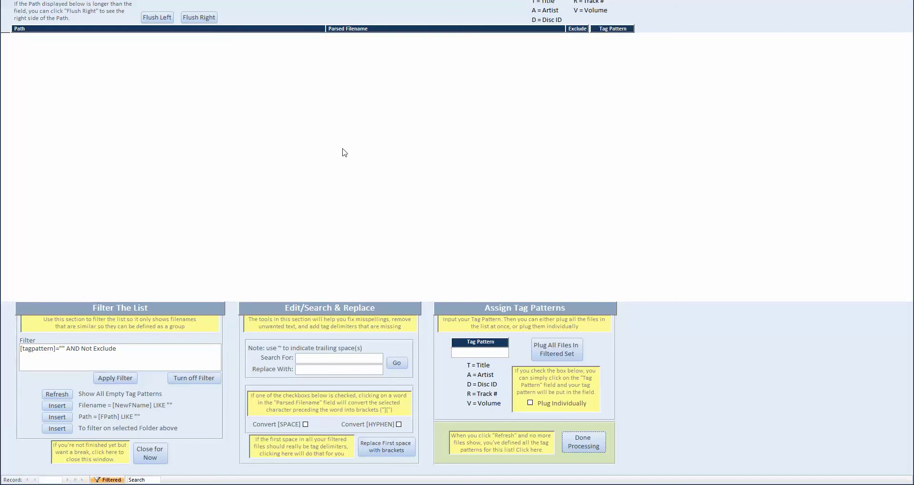
- Mark the four-tag step complete so the main menu reads Ready To Combine
left_click(583, 442)
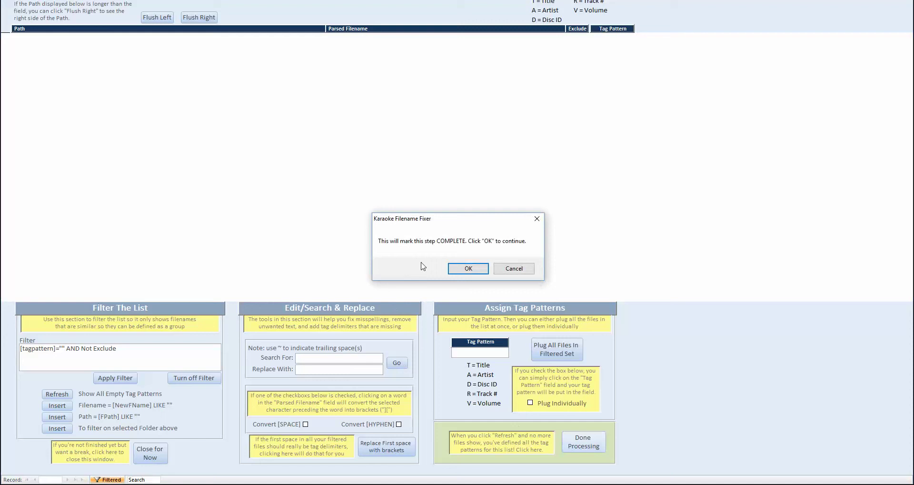
left_click(462, 273)
left_click(462, 272)
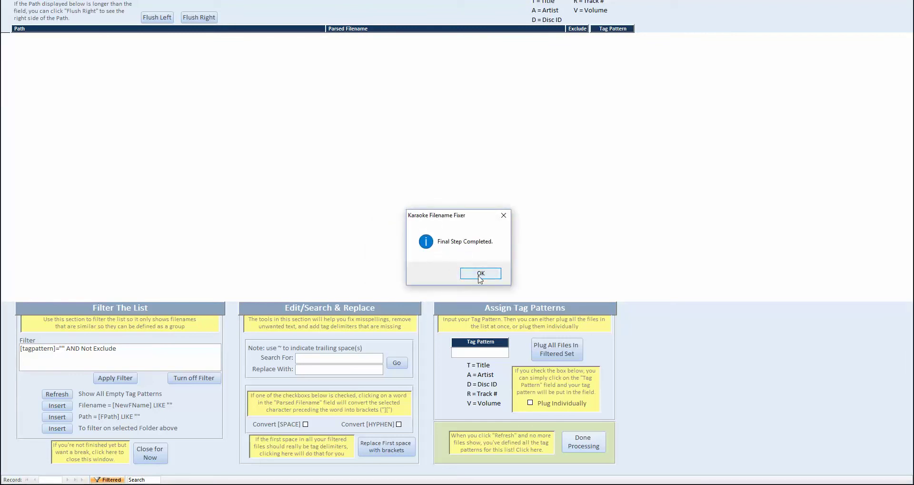
left_click(479, 274)
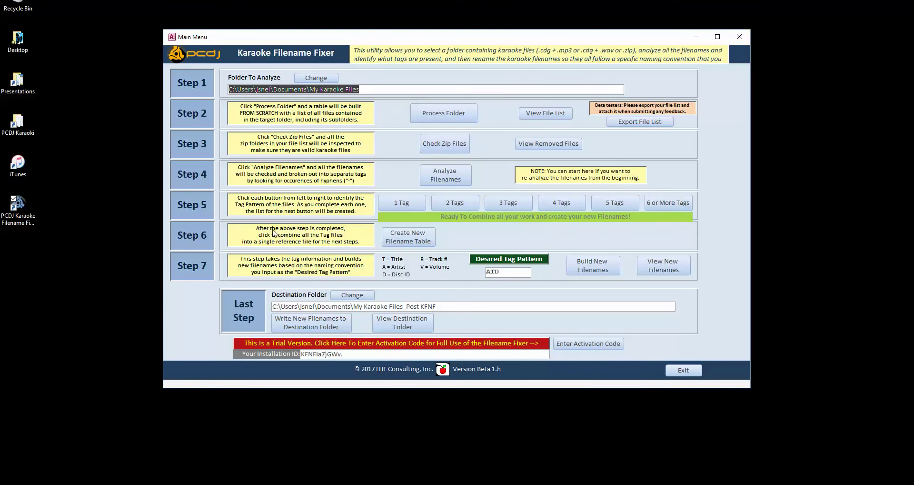
- Create the combined filename table, then build new filenames using the ATD desired tag pattern
left_click(418, 238)
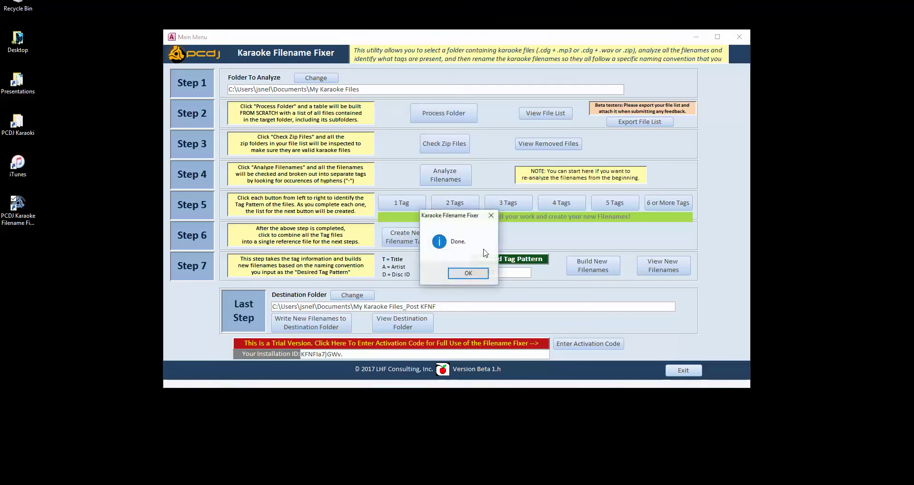
left_click(480, 278)
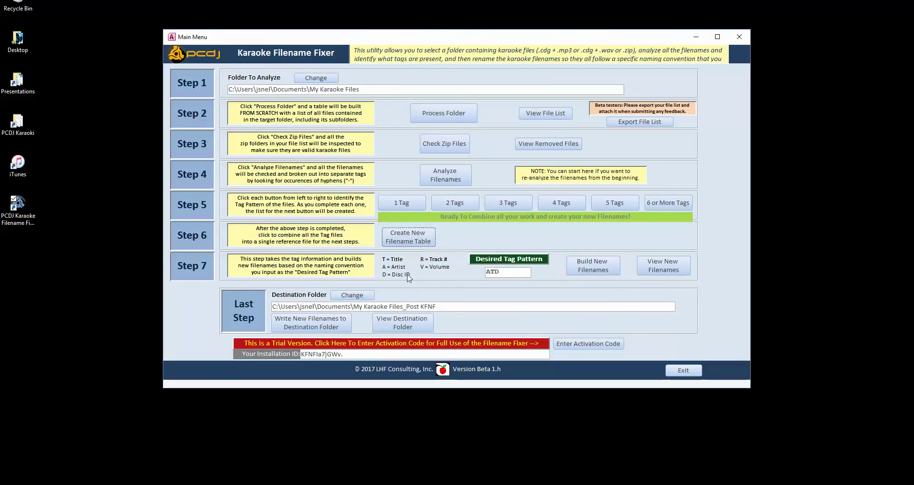
double_click(507, 274)
left_click(590, 267)
left_click(506, 273)
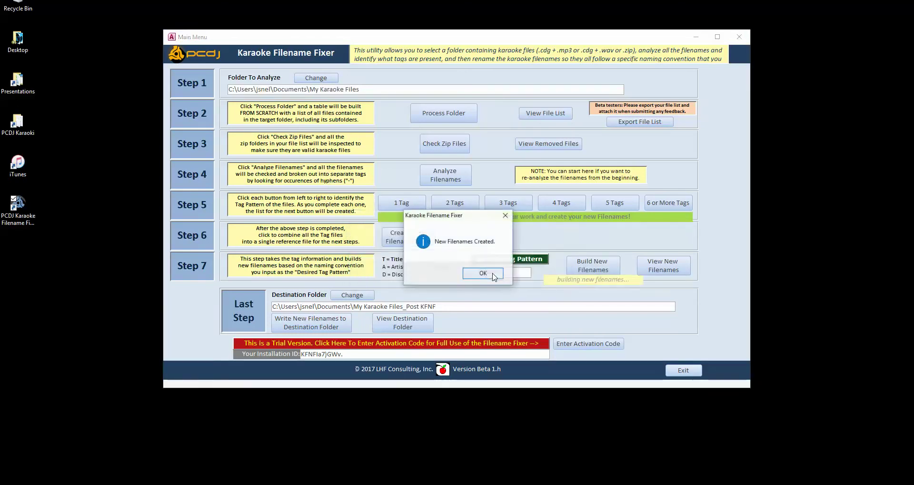
left_click(487, 277)
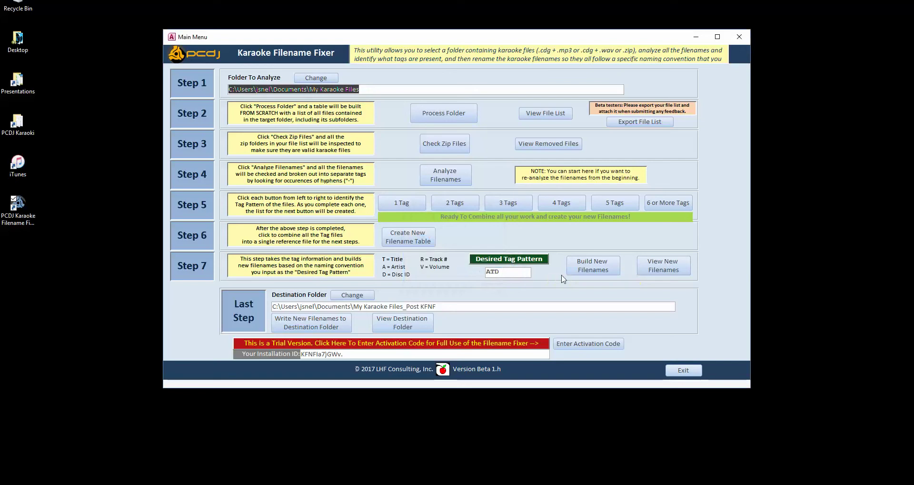
- Review the 77 old/new filename pairs in View New Filenames, noting the 0000-00 placeholder IDs
left_click(663, 265)
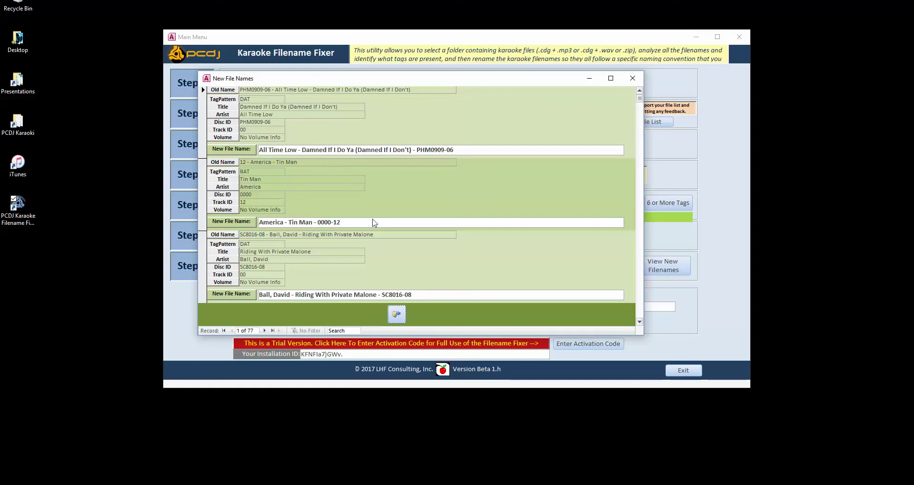
scroll(379, 209, "down", 5)
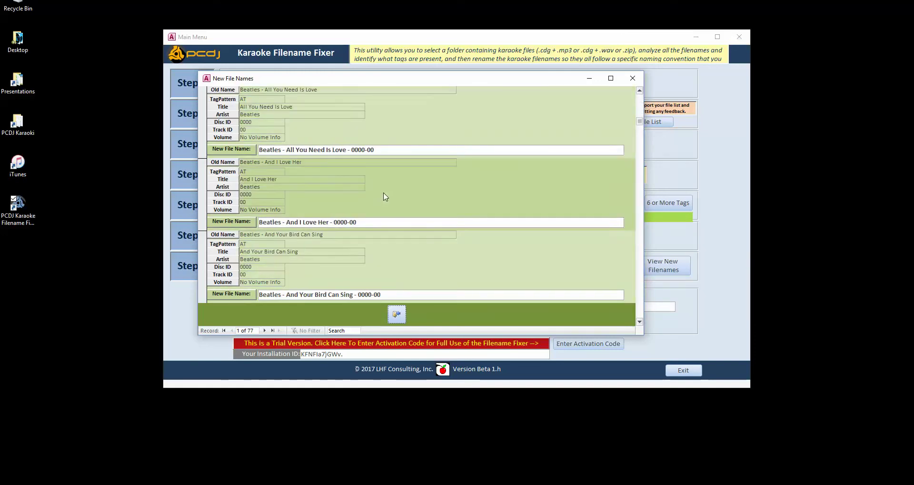
scroll(385, 192, "down", 3)
scroll(366, 163, "down", 3)
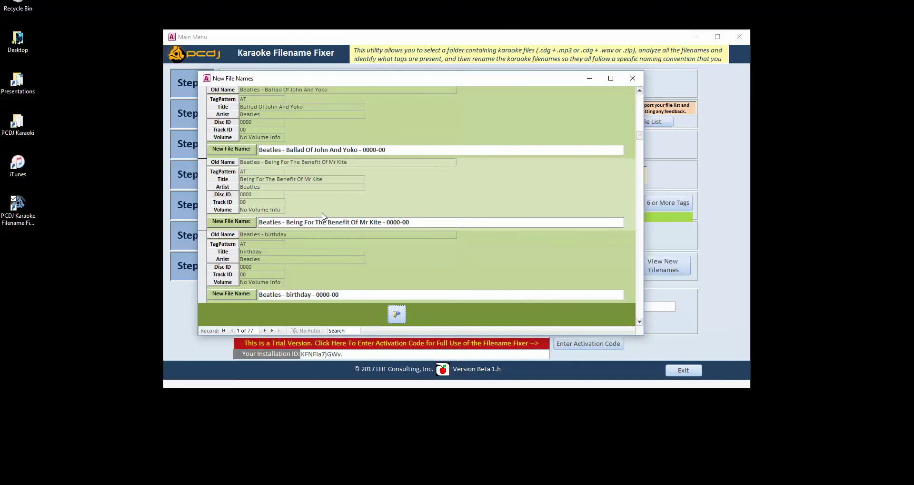
scroll(322, 213, "down", 2)
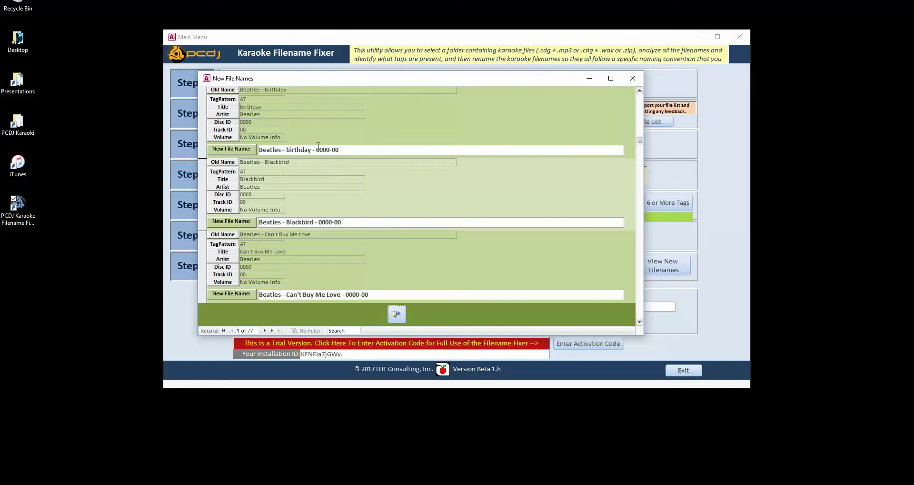
left_click_drag(317, 150, 336, 150)
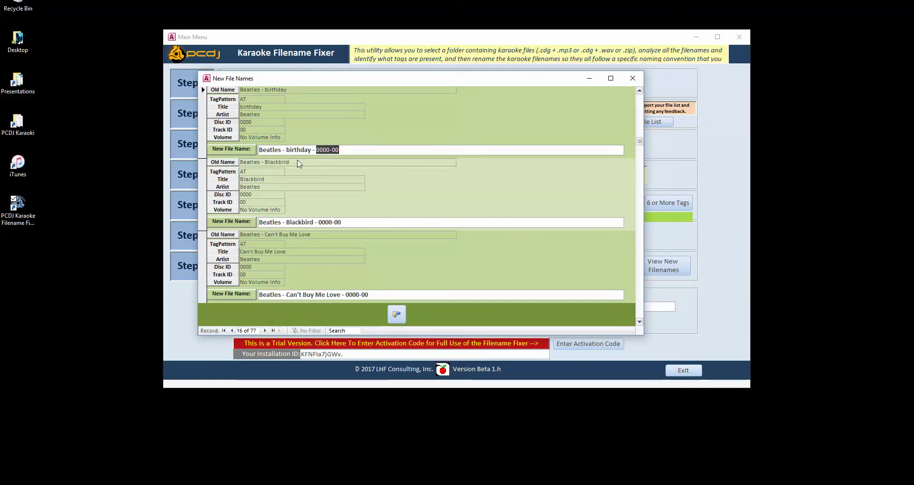
scroll(299, 164, "up", 11)
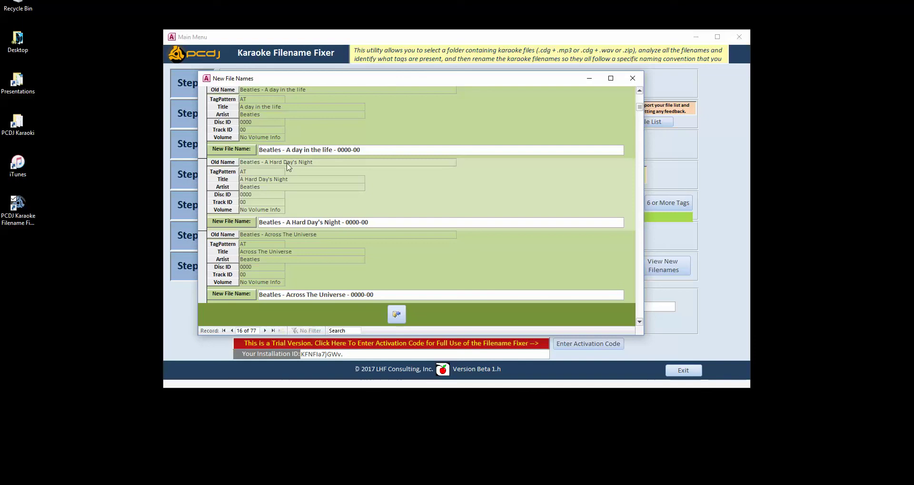
scroll(304, 172, "up", 3)
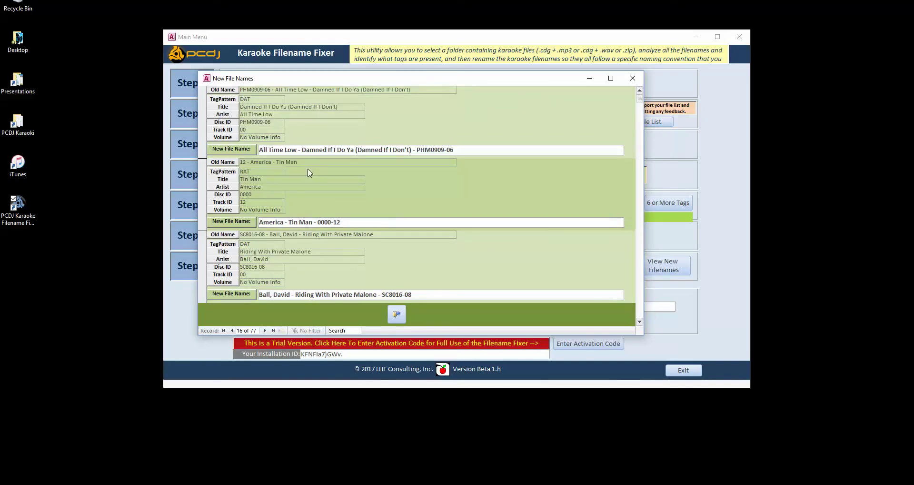
scroll(344, 191, "down", 5)
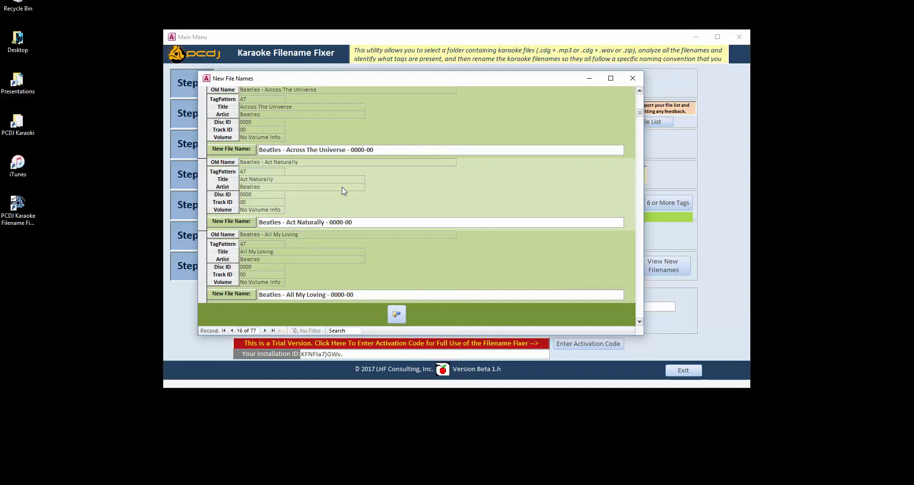
- Exit the New File Names form back to the main menu
left_click(396, 314)
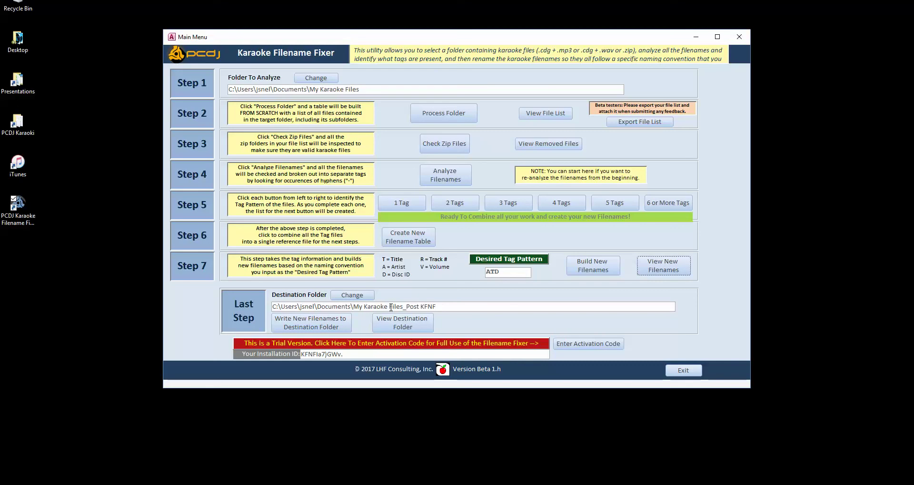
- Write renamed copies into My Karaoke Files_Post KFNF, accepting the trial's 30-of-98-file limit
left_click(309, 327)
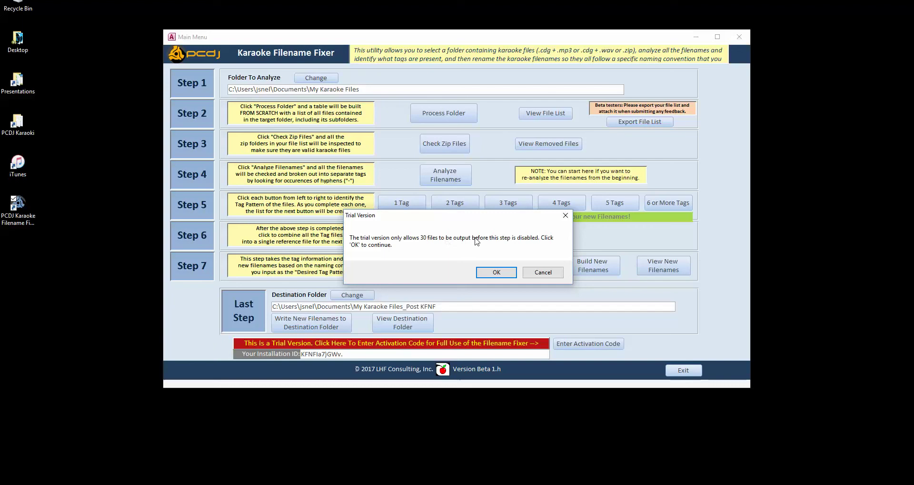
left_click(497, 274)
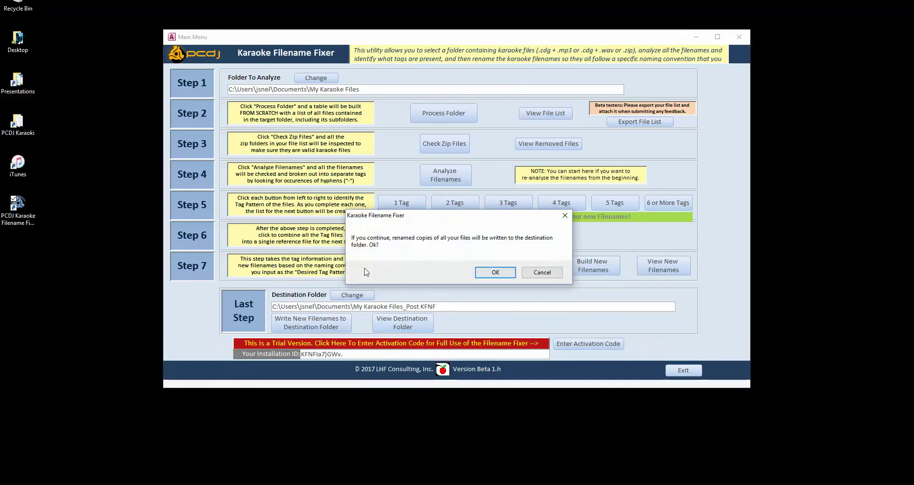
left_click(493, 272)
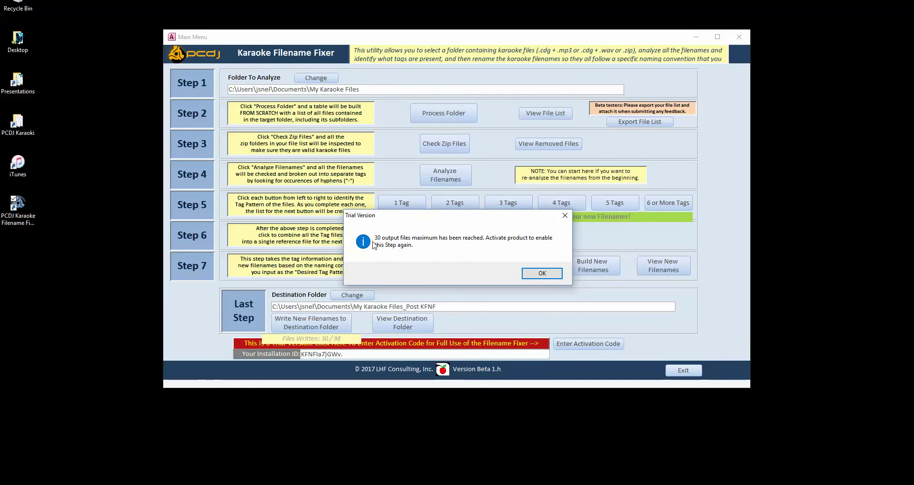
left_click(543, 273)
left_click(490, 273)
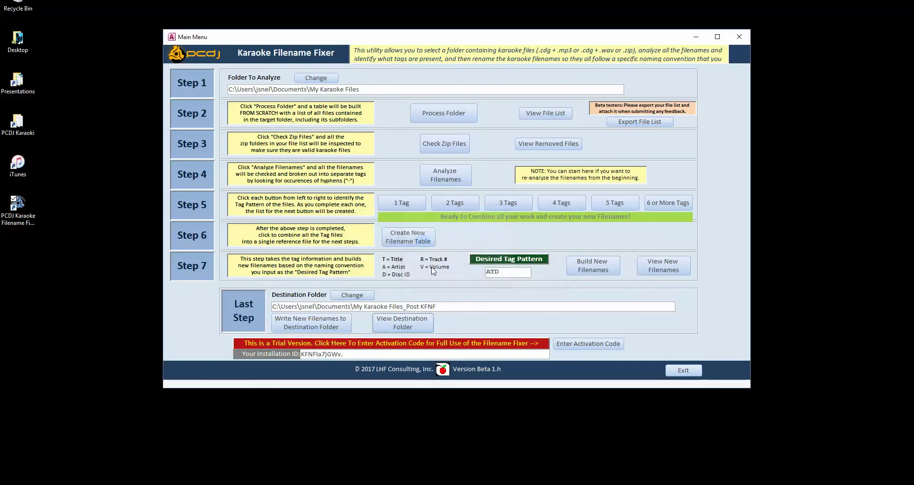